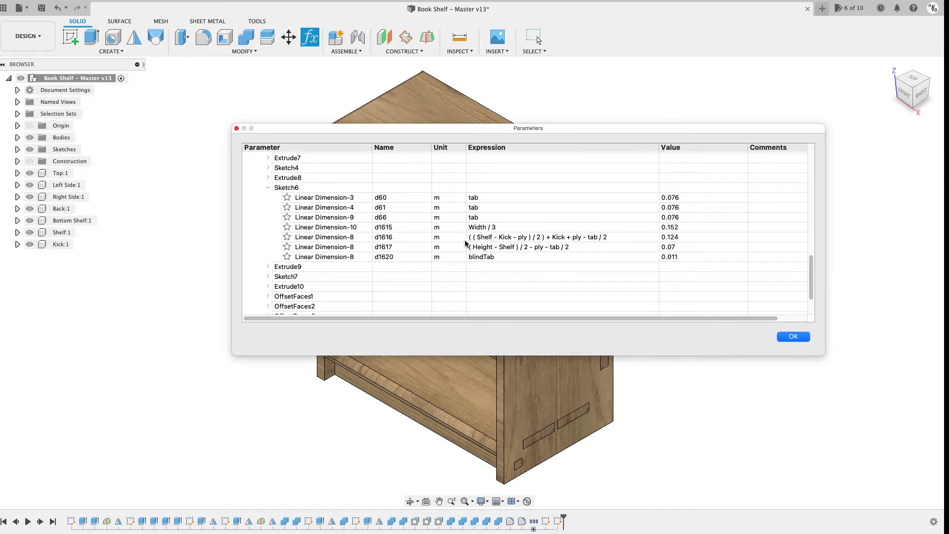
Review the Book Shelf model's parameters, including Sketch6's dimensions, the favorites and the user parameters, and close the list.
click(267, 187)
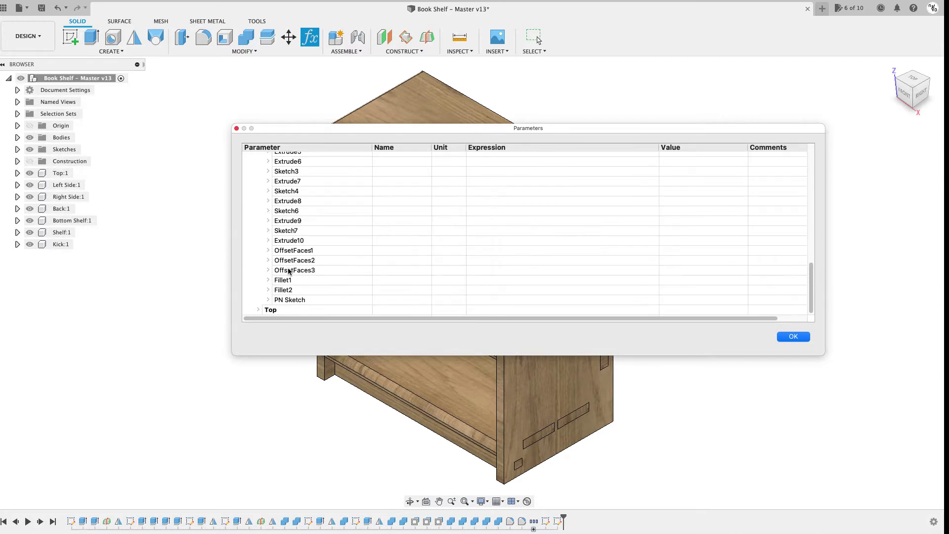
scroll(282, 271, up, 10)
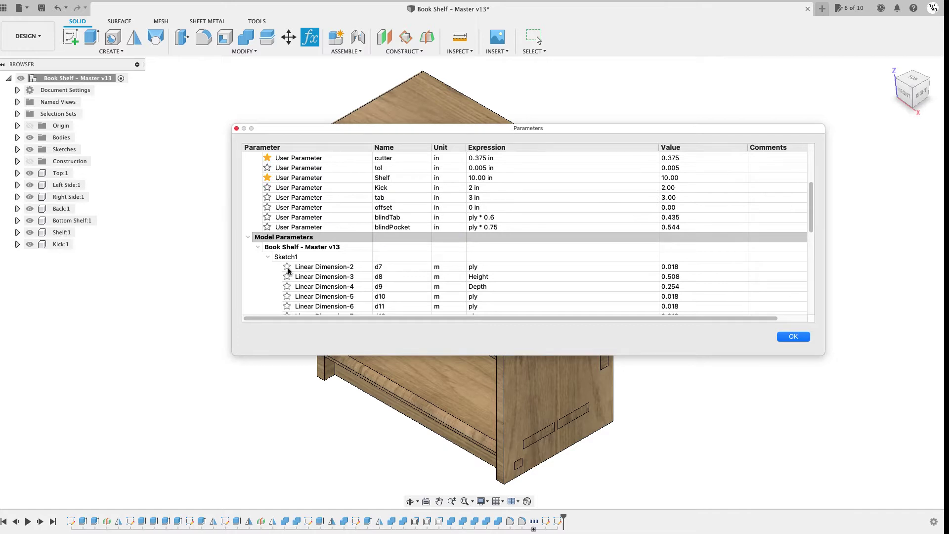
scroll(289, 271, up, 5)
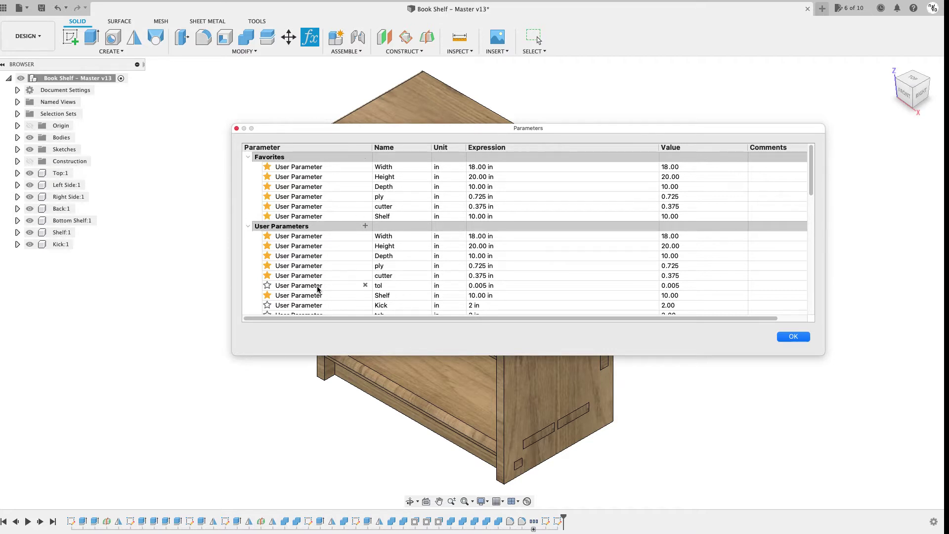
scroll(318, 291, down, 5)
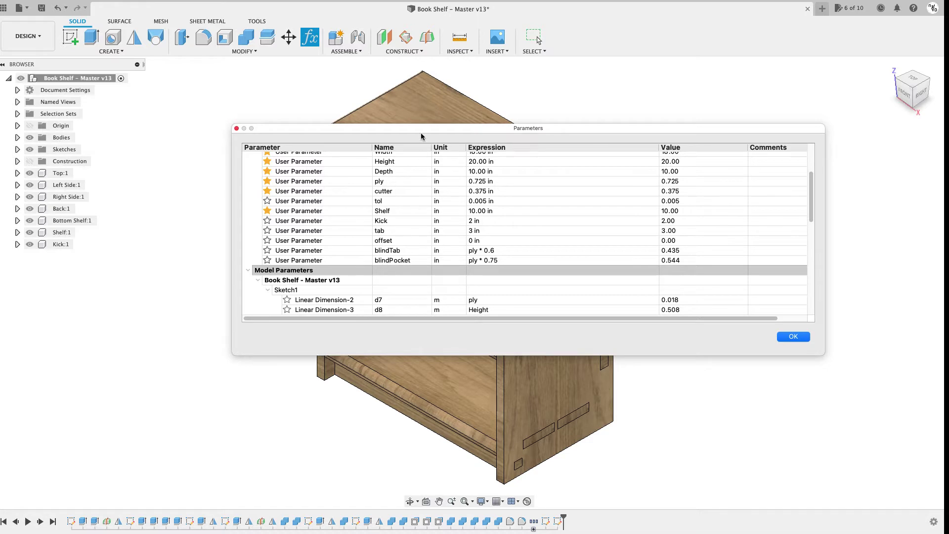
drag(405, 125, 384, 125)
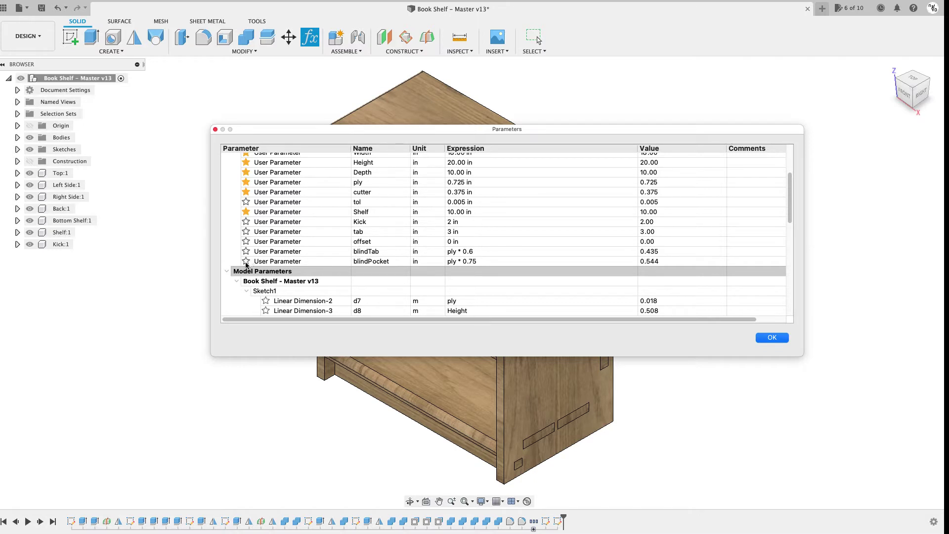
scroll(248, 264, up, 3)
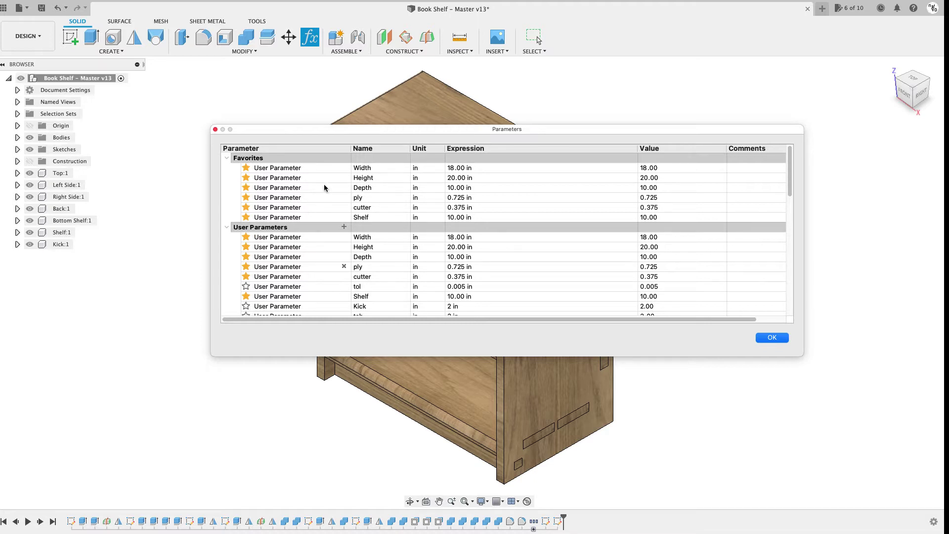
click(772, 337)
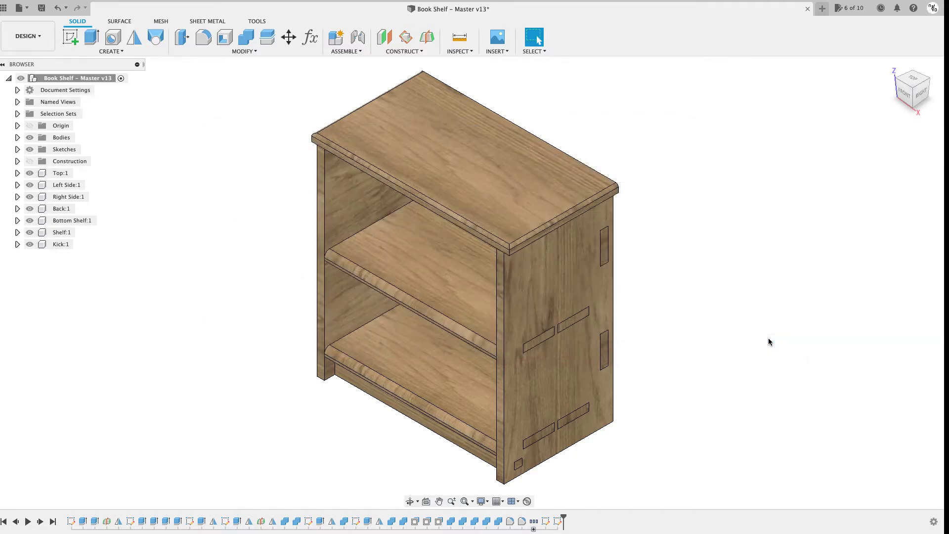
Link the bookshelf design to a new Google Sheet with the Sheeter add-in.
click(254, 20)
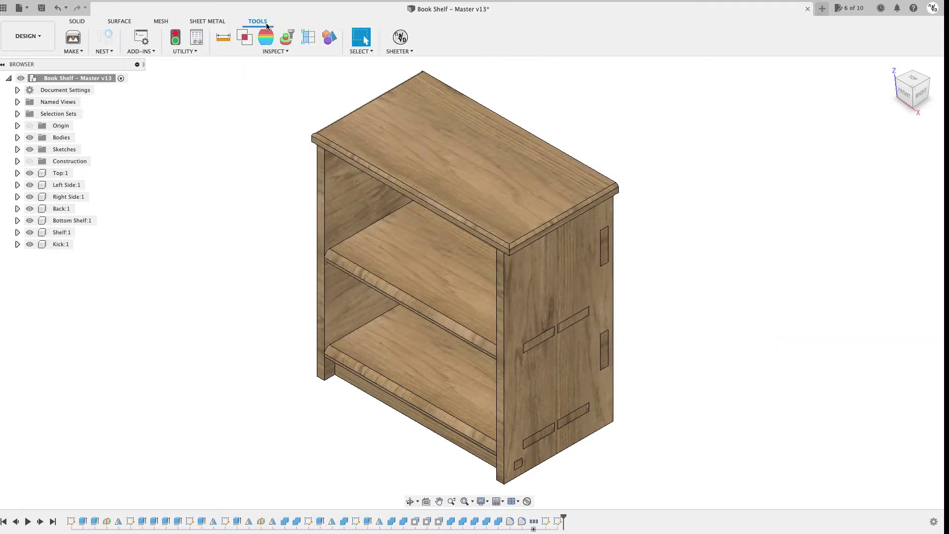
click(398, 51)
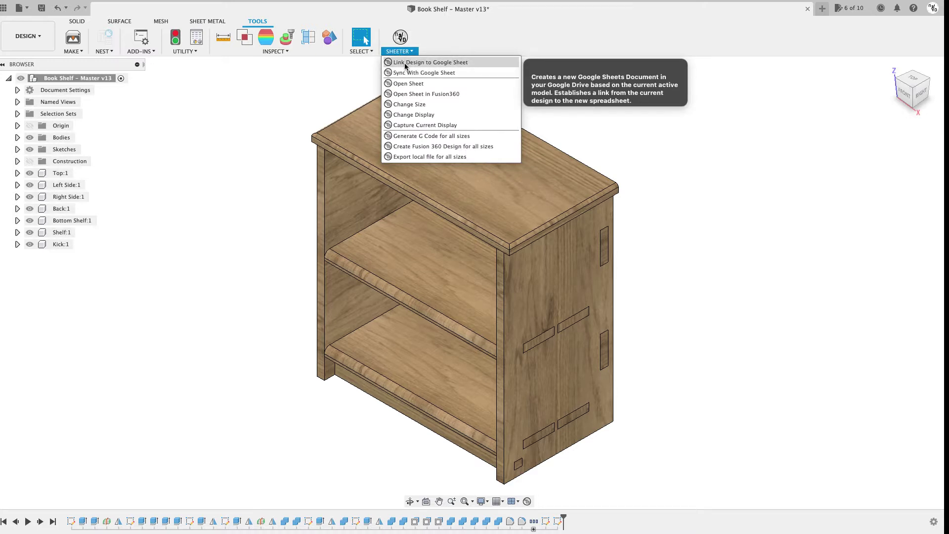
click(414, 63)
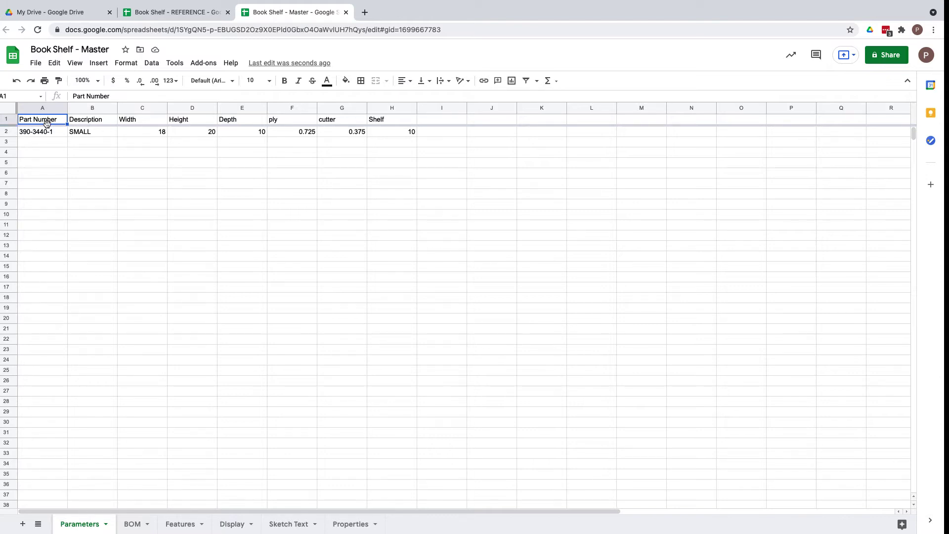
Copy the SMALL, MEDIUM, LARGE and XL rows (A2:H5) from the Book Shelf - REFERENCE sheet into Book Shelf - Master starting at A2.
click(143, 11)
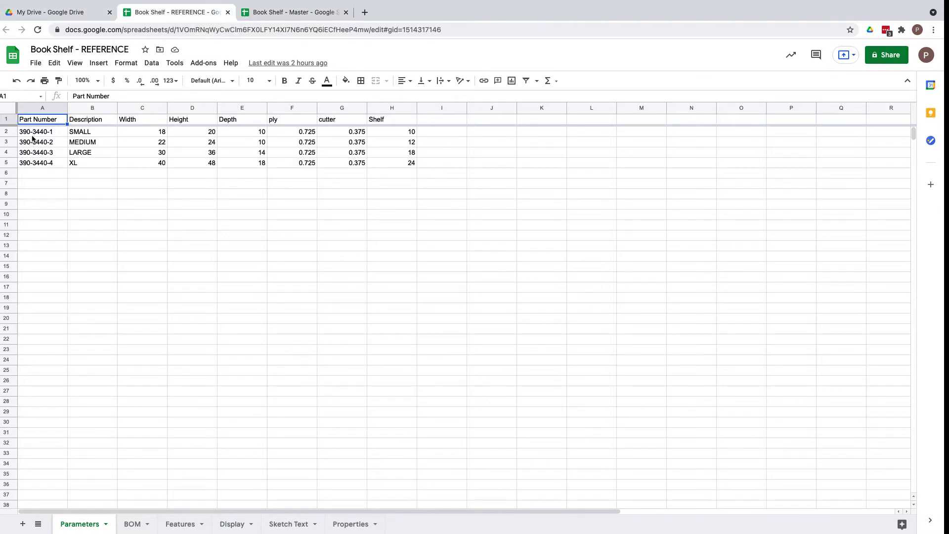
drag(33, 132, 395, 164)
key(super+c)
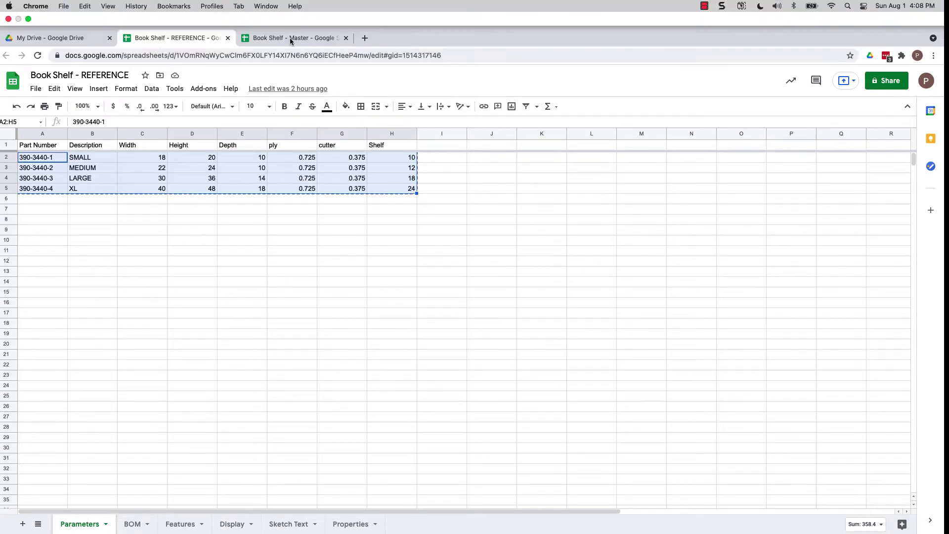
click(290, 39)
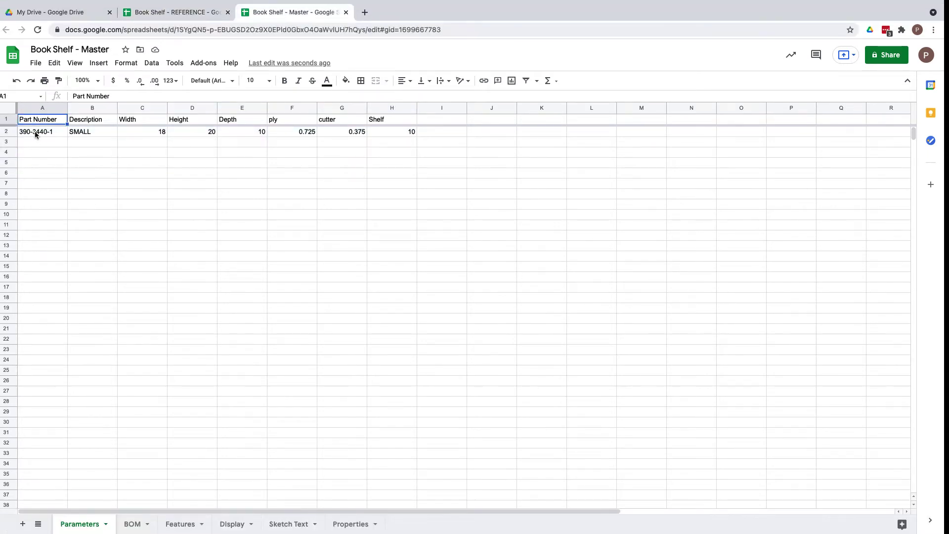
click(36, 131)
key(super+v)
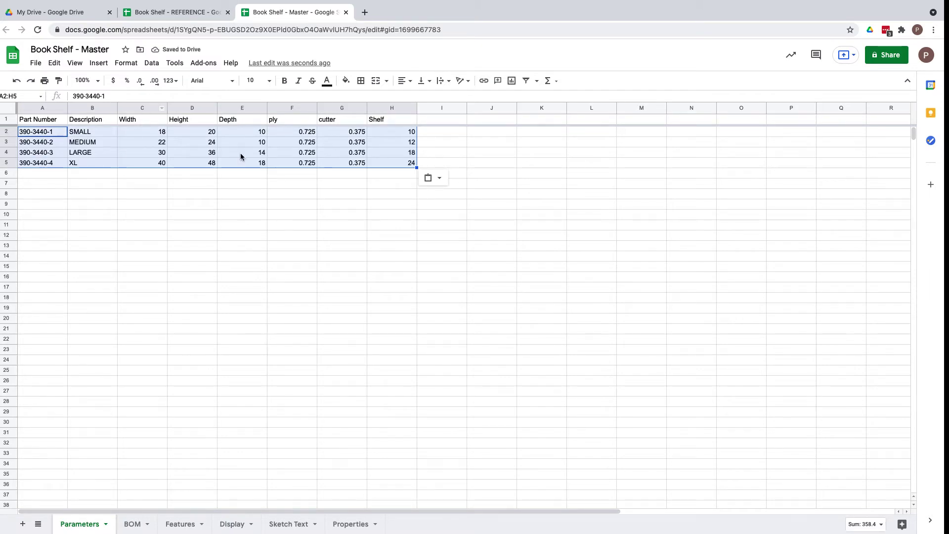
click(142, 203)
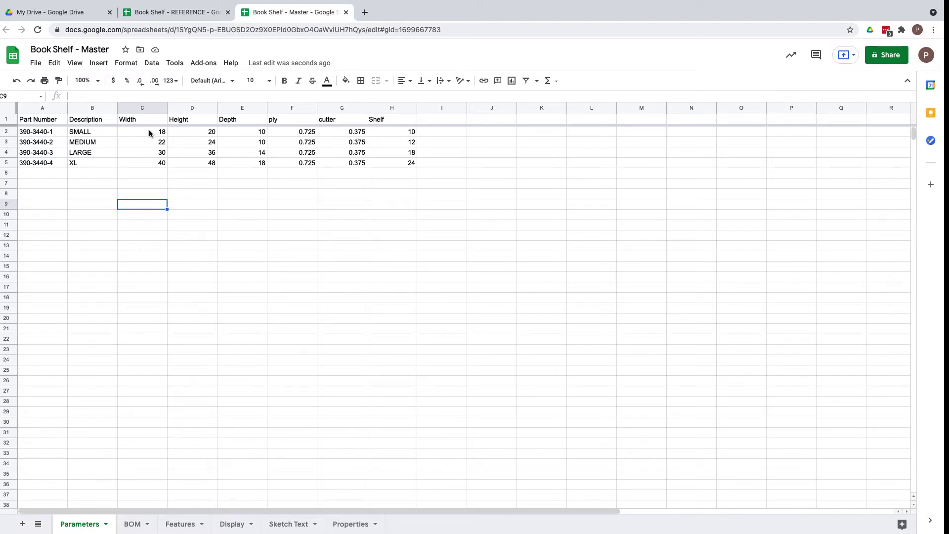
Enter the formula =D2/2 in cell H2 so the SMALL size's Shelf value is half its Height.
click(390, 132)
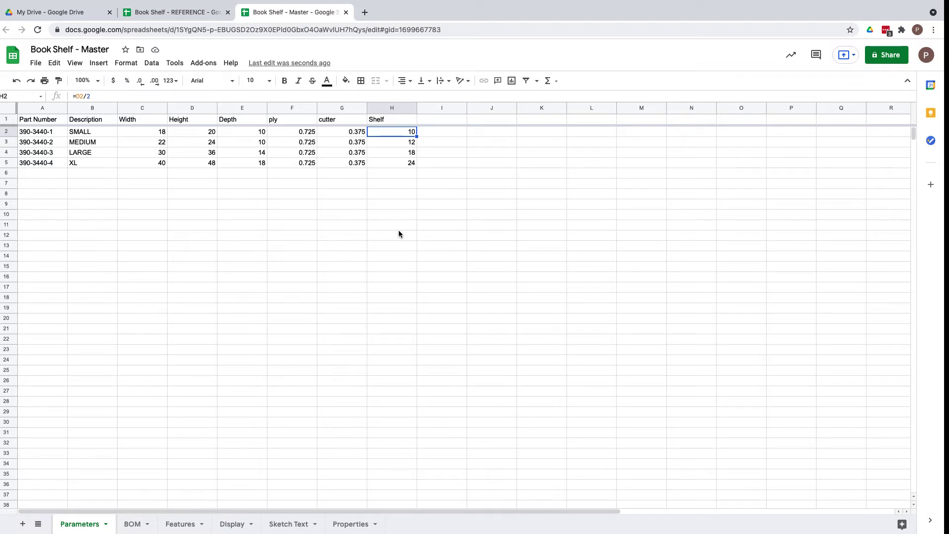
text(=)
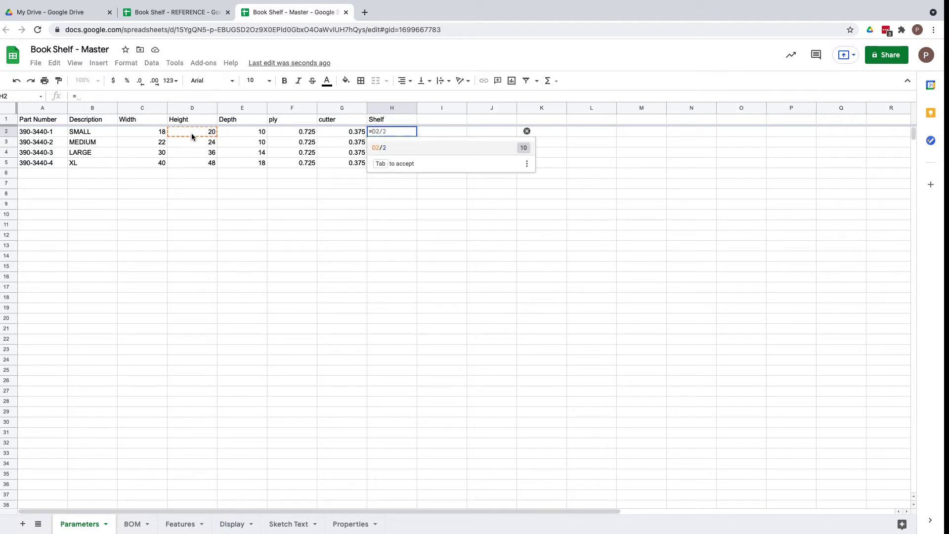
key(Tab)
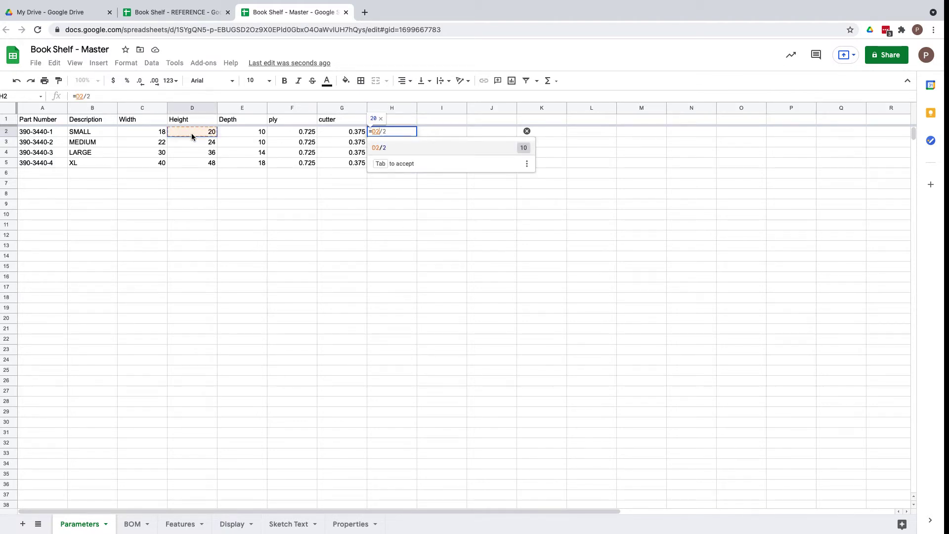
key(Tab)
key(Return)
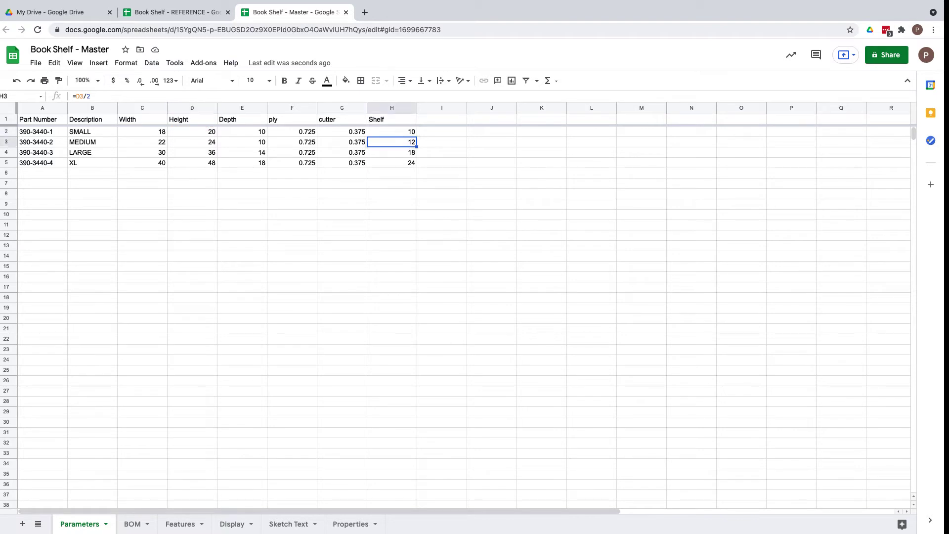
Fill the Shelf formula from H2 down the column for the other sizes and clear the surplus cell H6.
click(409, 132)
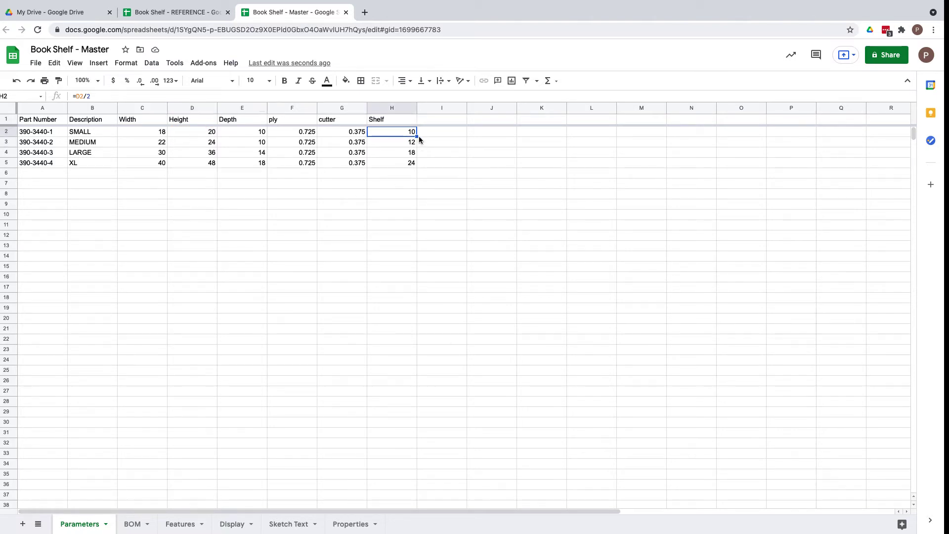
drag(416, 136, 395, 175)
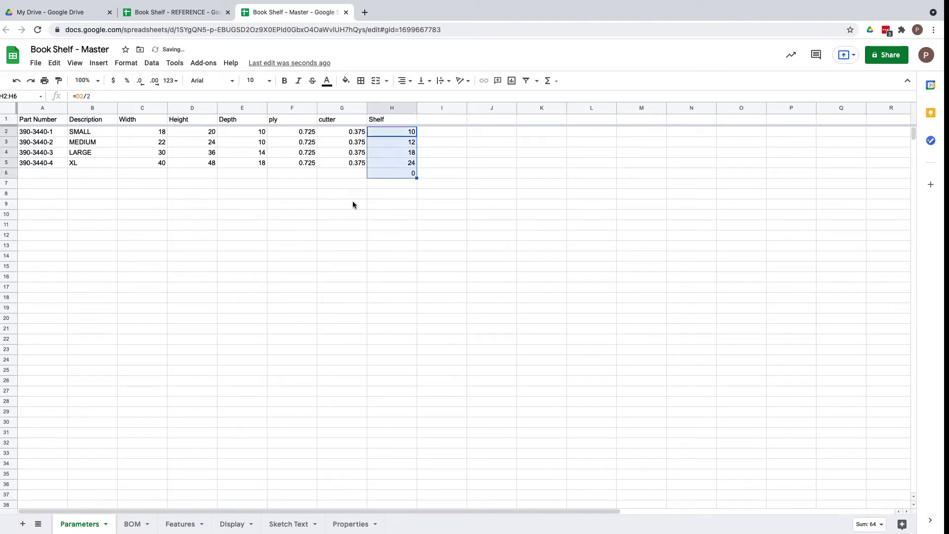
click(399, 173)
key(Delete)
Inspect the Shelf formulas of the SMALL and MEDIUM rows without changing them.
click(394, 134)
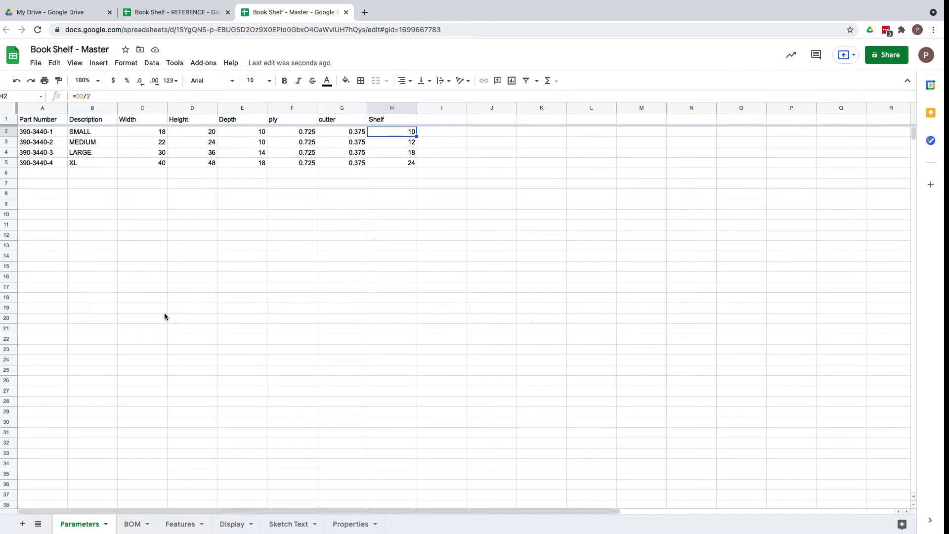
double_click(399, 143)
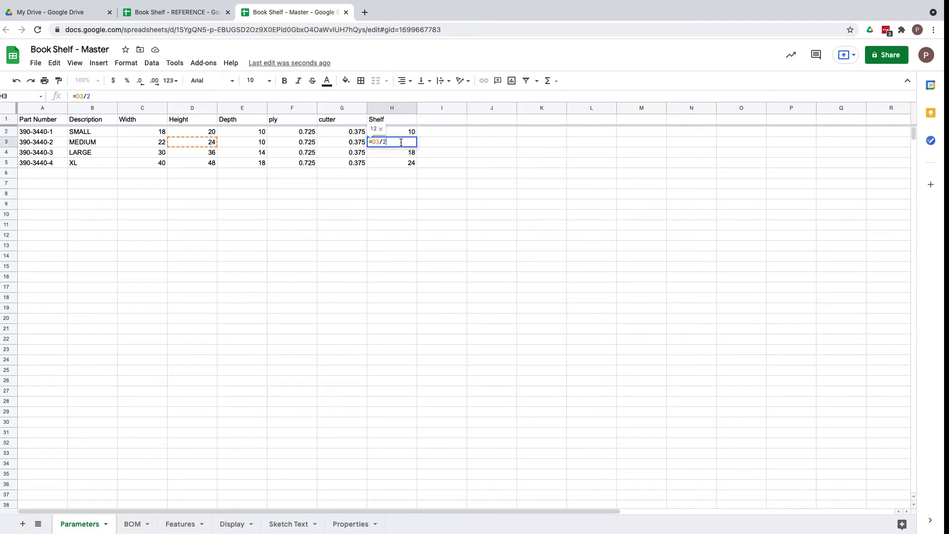
key(Return)
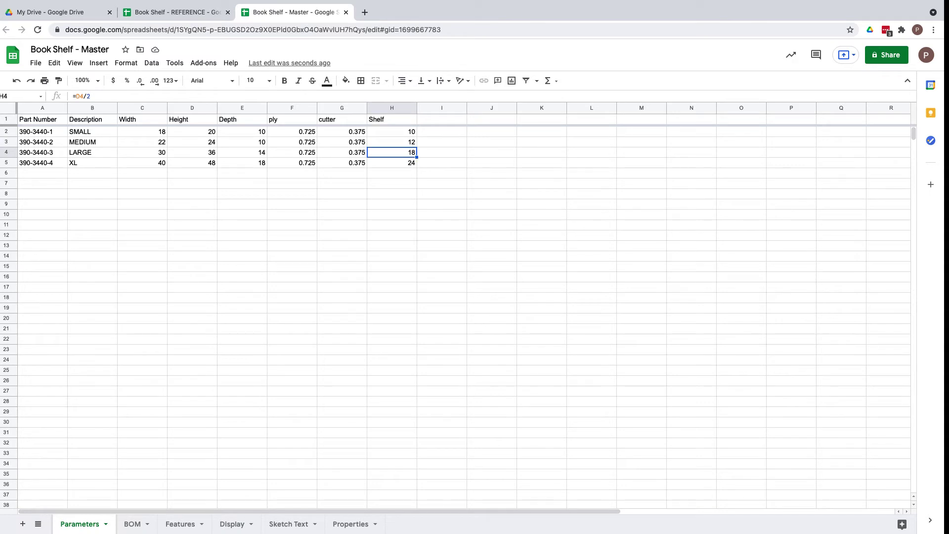
click(230, 235)
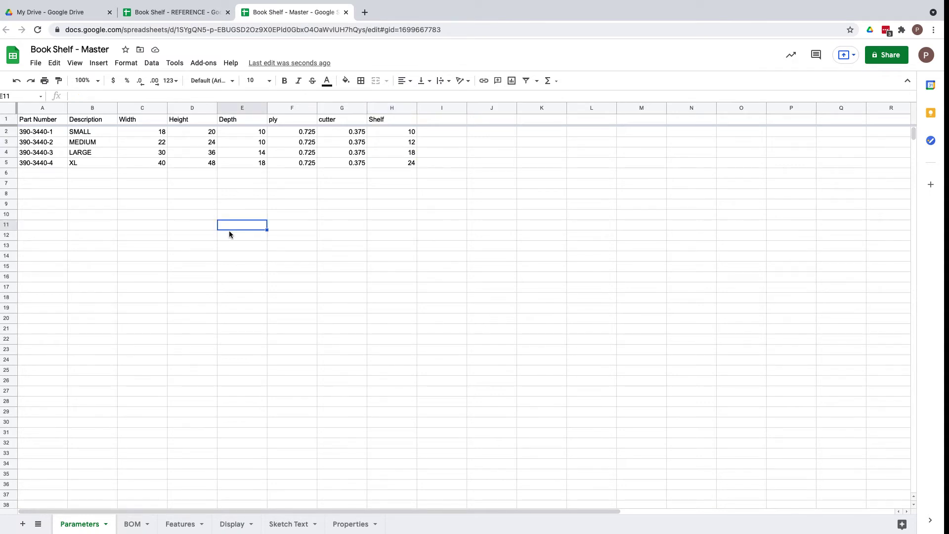
click(153, 257)
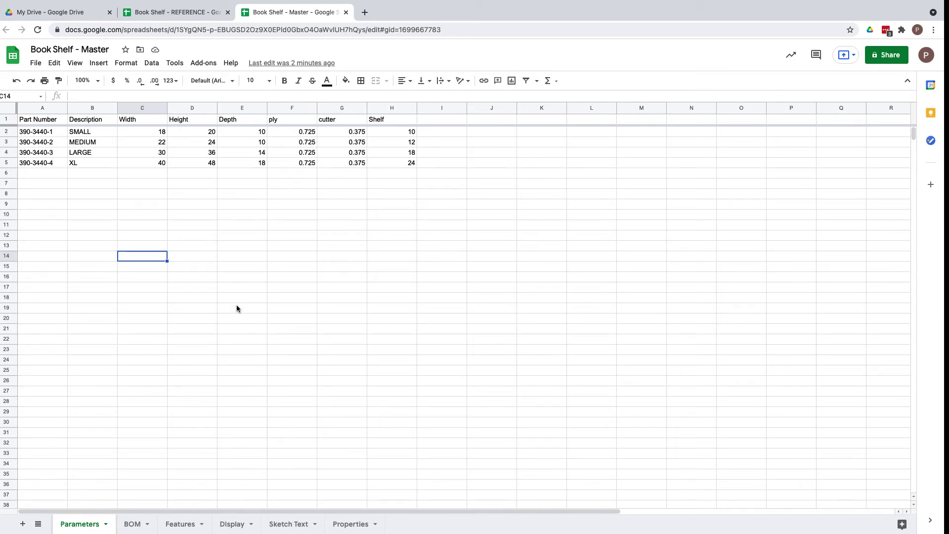
Switch to Fusion 360, check the blindTab and blindPocket parameter expressions, and return to the Book Shelf - Master sheet in Chrome.
key(super+Tab)
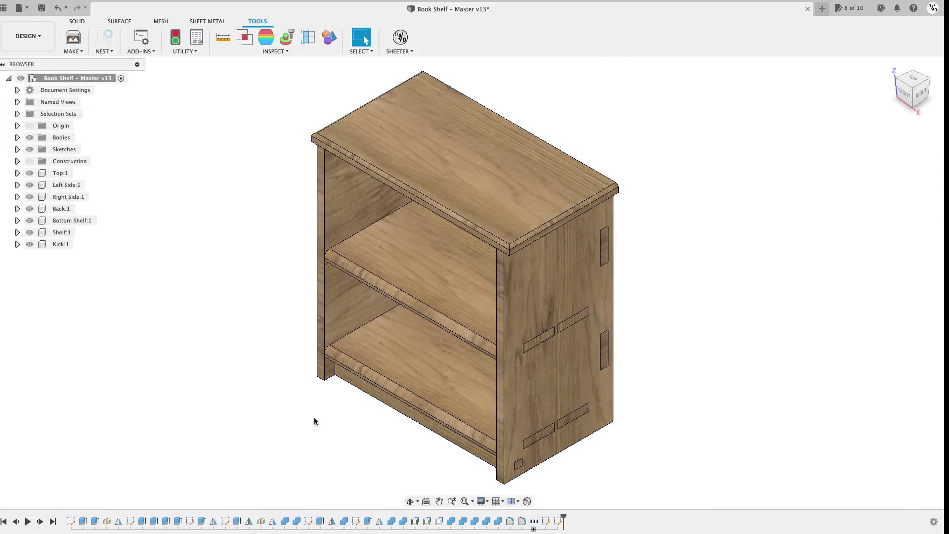
scroll(473, 309, down, 5)
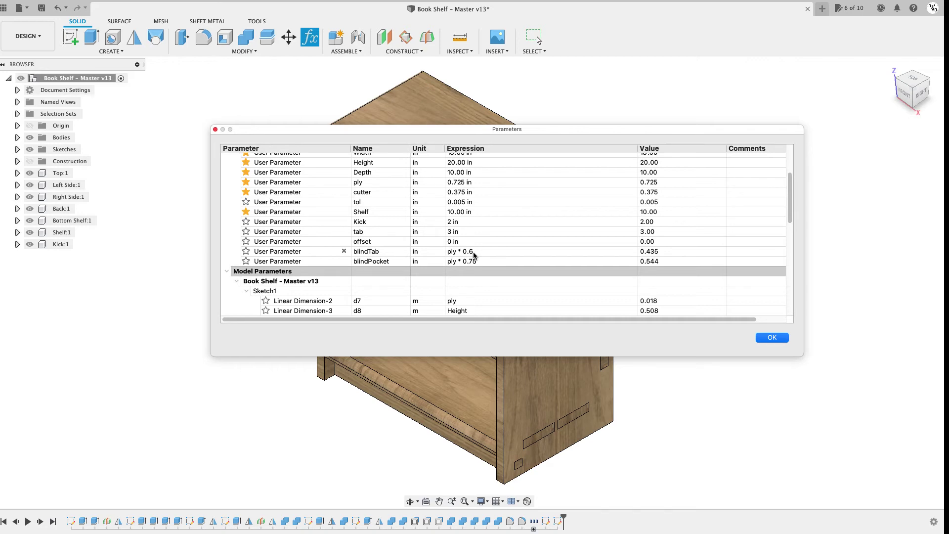
key(super+Tab)
click(411, 266)
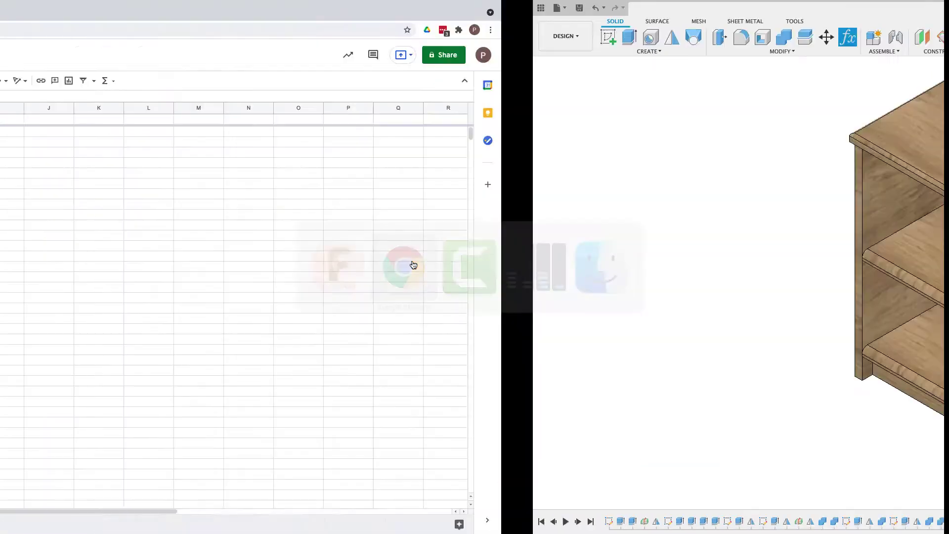
Enter the formula =F2*0.75 in cell I2 to calculate three quarters of the SMALL size's ply thickness.
click(451, 120)
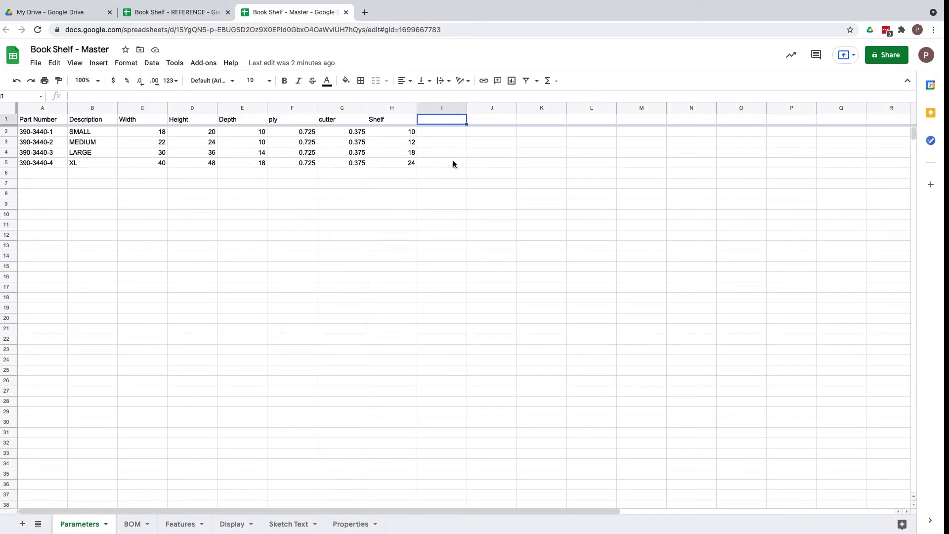
click(449, 134)
text(=)
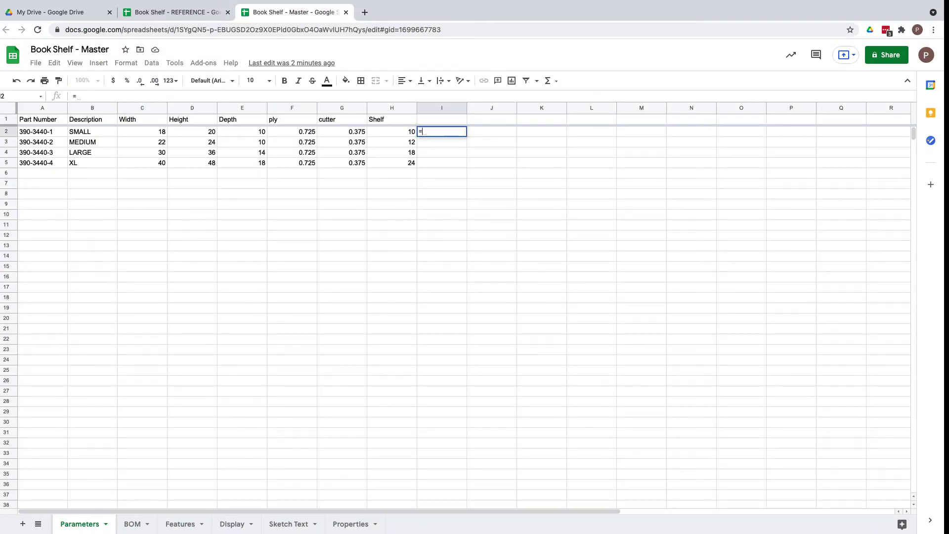
click(299, 132)
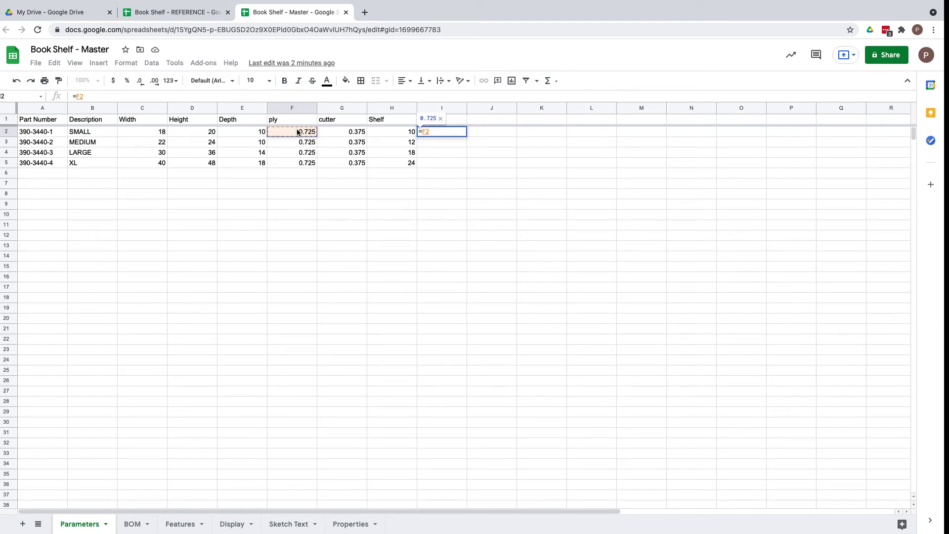
text(*.)
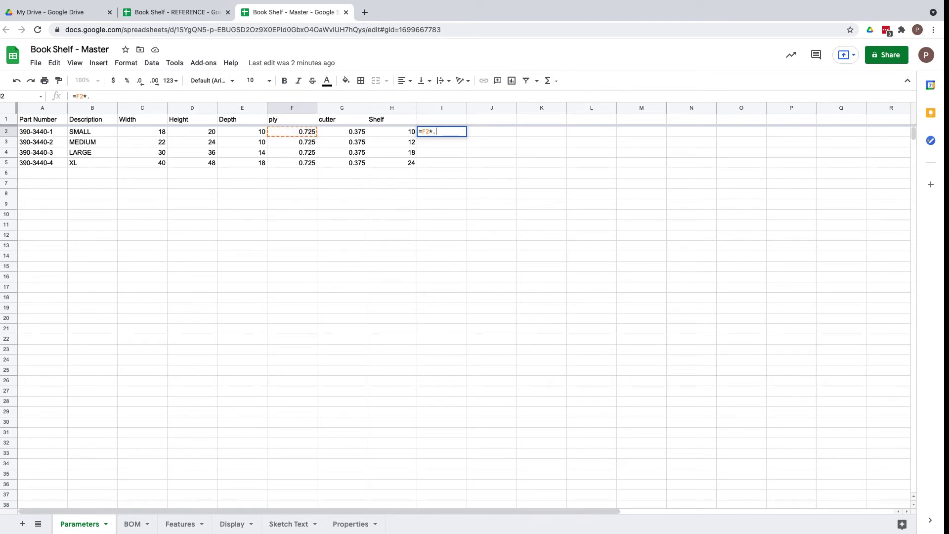
text(75)
key(Return)
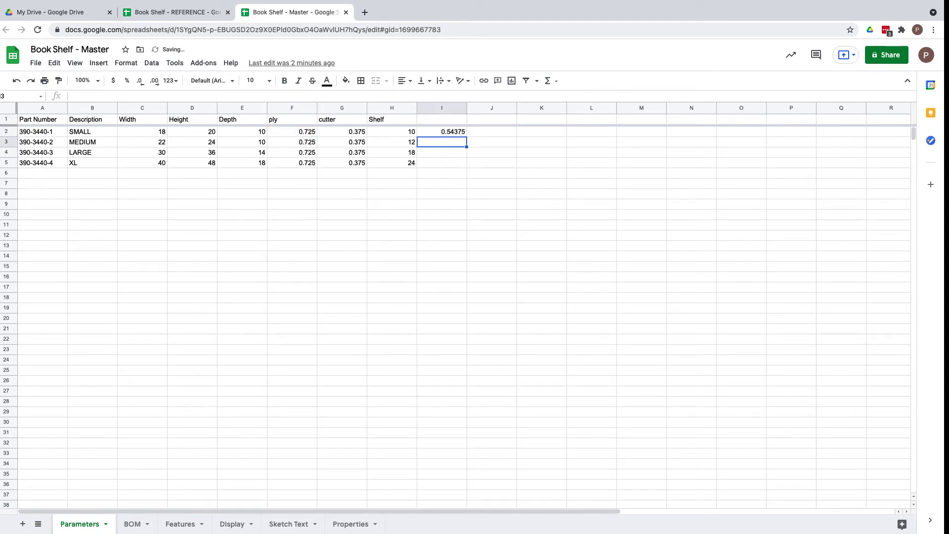
click(443, 132)
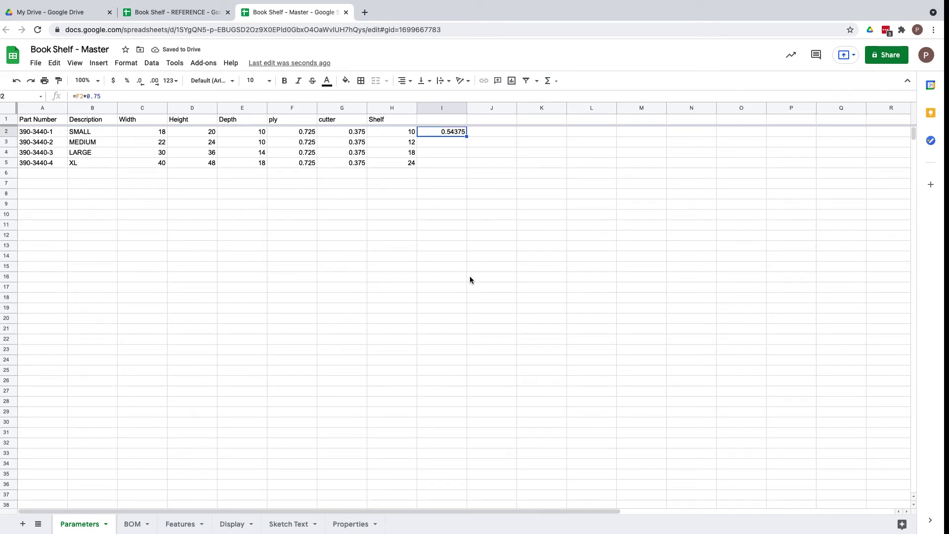
Clear the formula from cell I2 and switch to Fusion 360 to inspect the blindPocket parameter's expression without changing it.
key(BackSpace)
key(super+Tab)
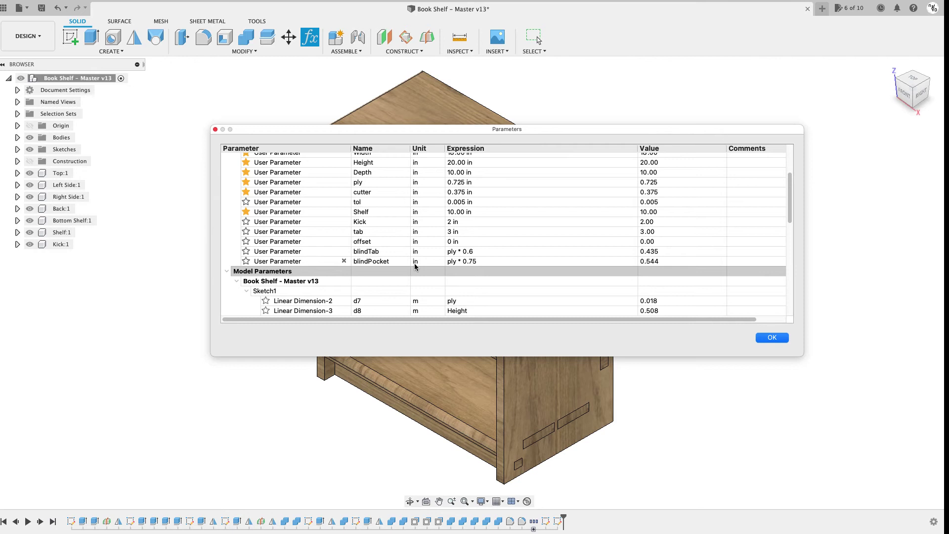
click(469, 262)
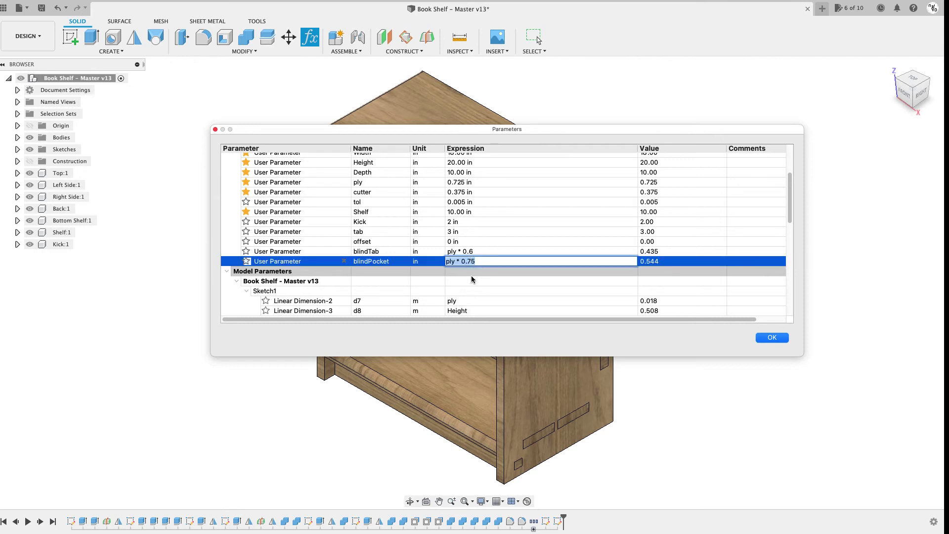
click(470, 273)
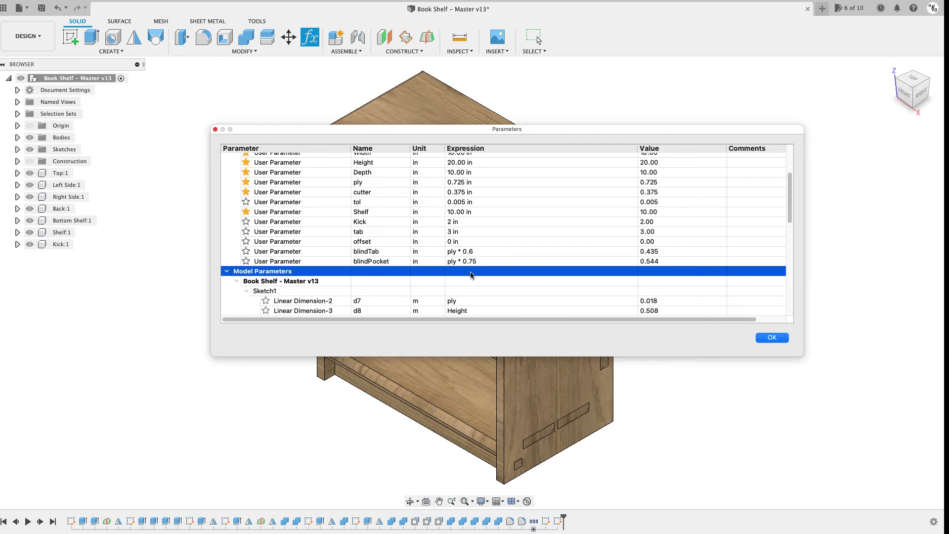
Return to the Book Shelf - Master sheet in Chrome and check the Shelf formula in the SMALL row.
key(super+Tab)
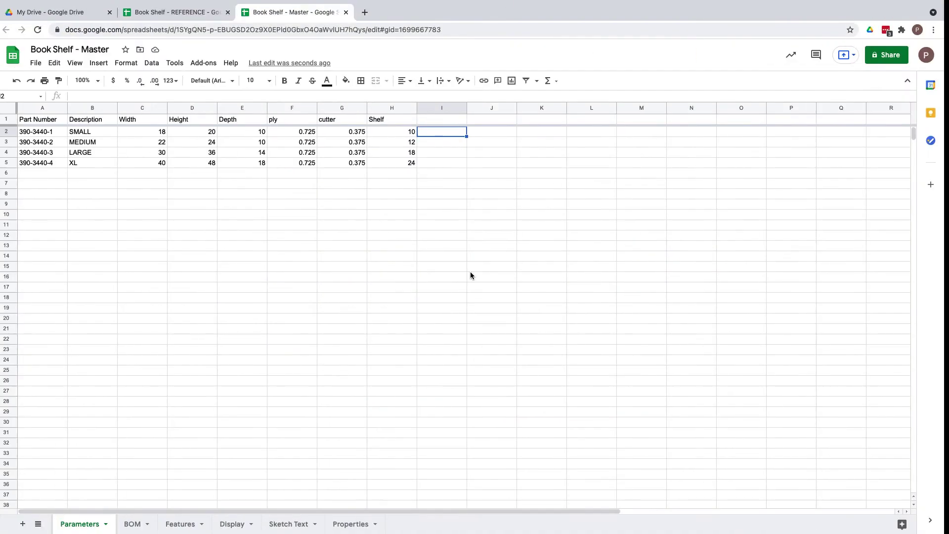
click(384, 132)
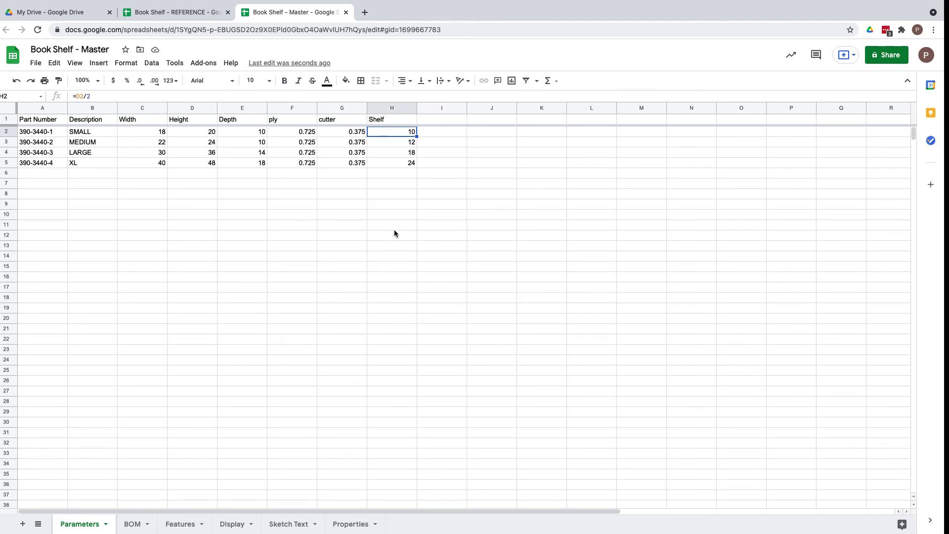
click(394, 236)
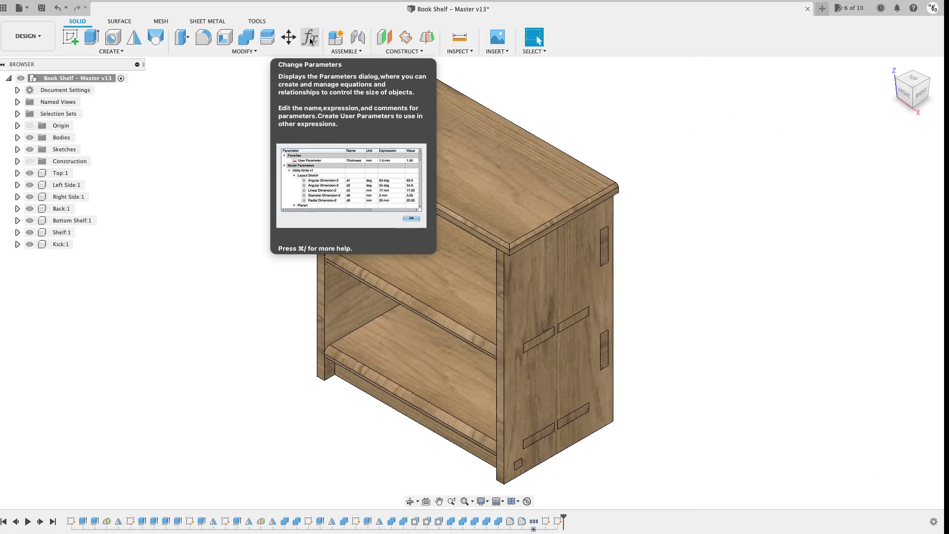
Review the bookshelf parameters in Fusion 360, and preview the LARGE : 390-3440-3 size with Sheeter's Change Size command.
click(310, 38)
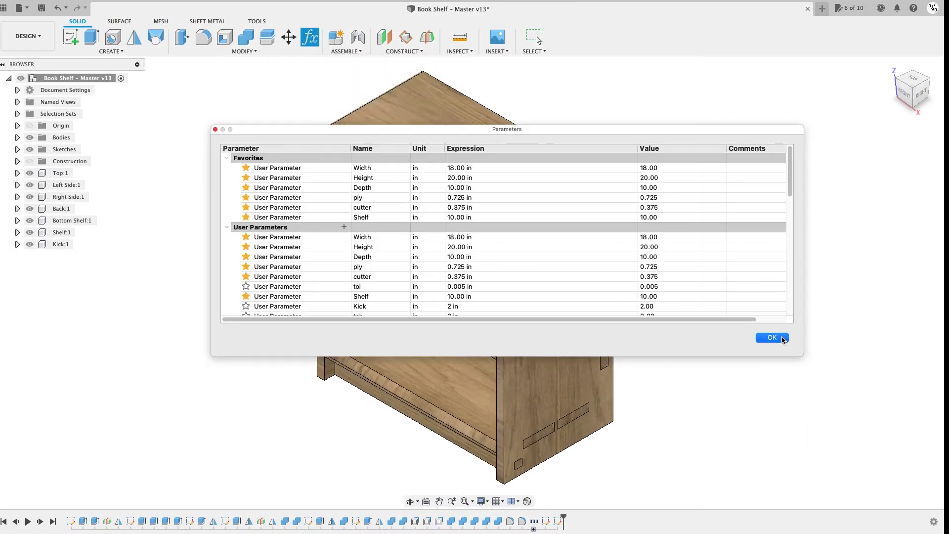
click(777, 338)
click(262, 21)
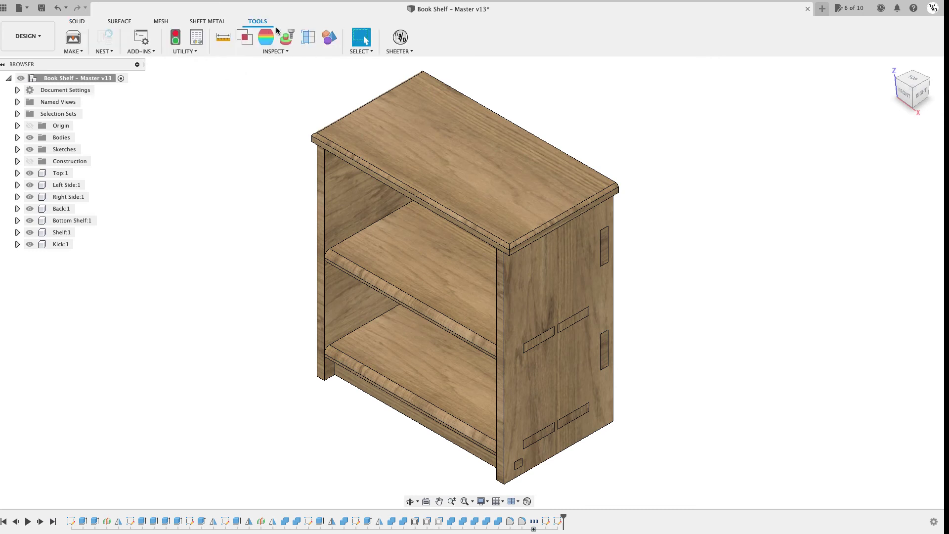
click(402, 52)
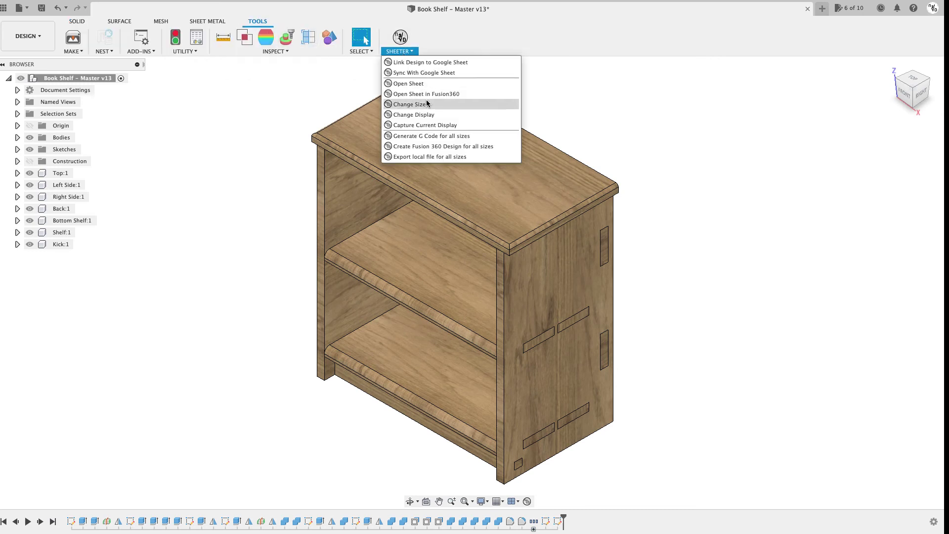
click(437, 118)
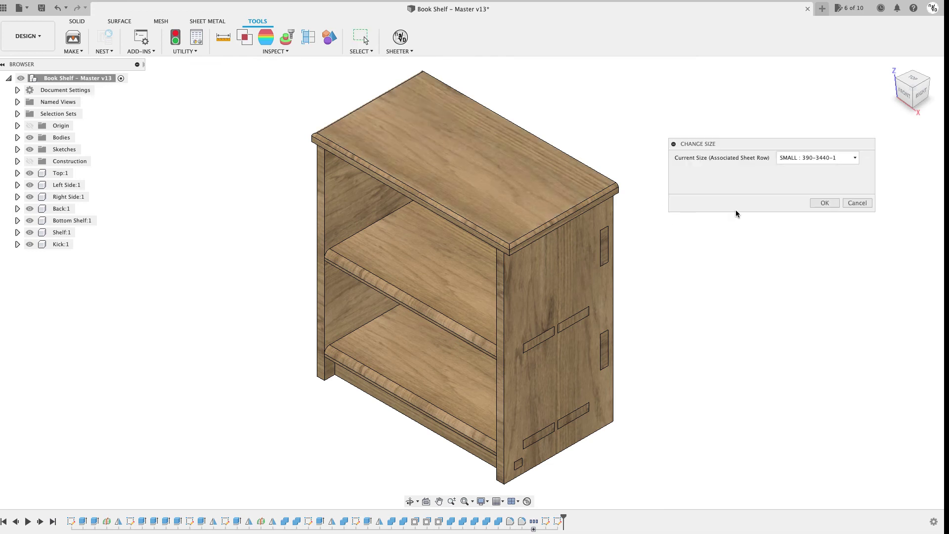
click(827, 158)
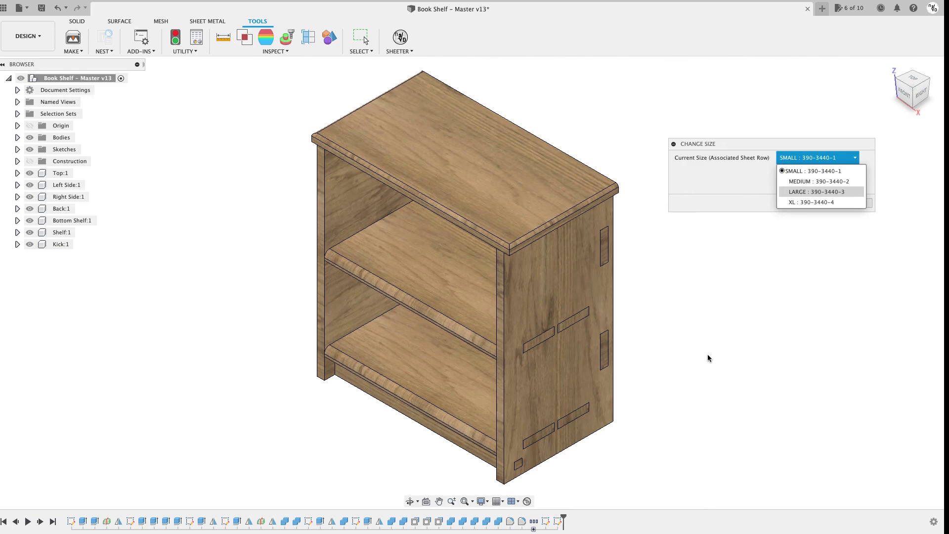
scroll(691, 354, up, 3)
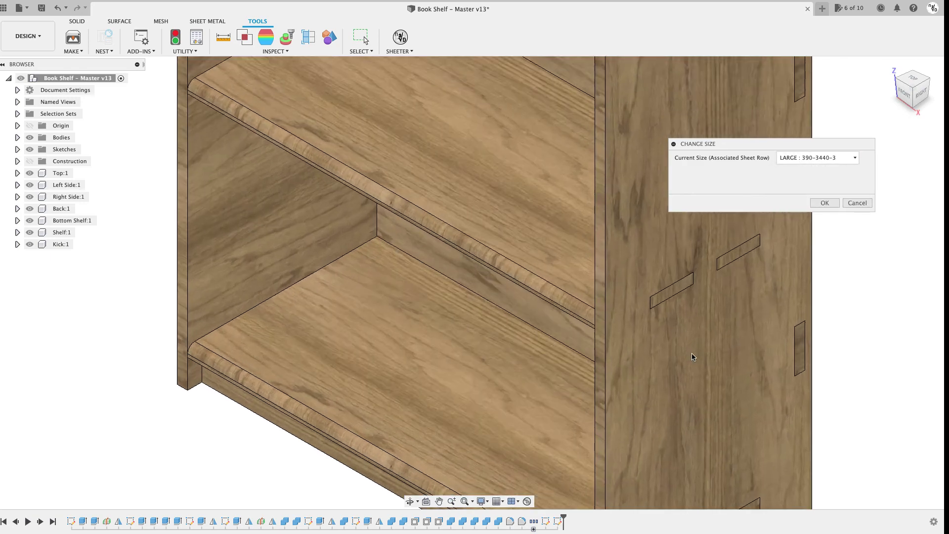
scroll(692, 356, down, 5)
middle_drag(692, 355, 496, 326)
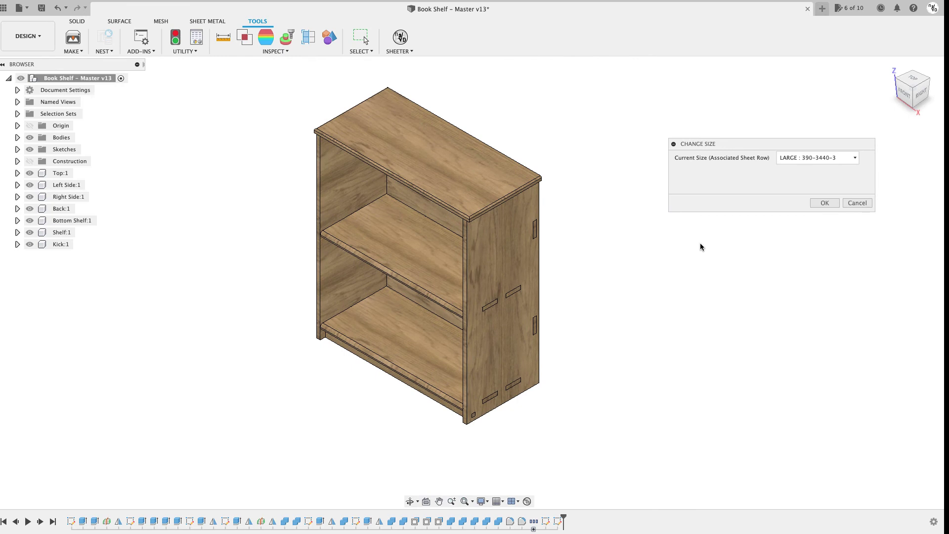
Set the current size to MEDIUM : 390-3440-2, compare it with the sheet in Chrome, and apply the size in Fusion 360.
click(818, 157)
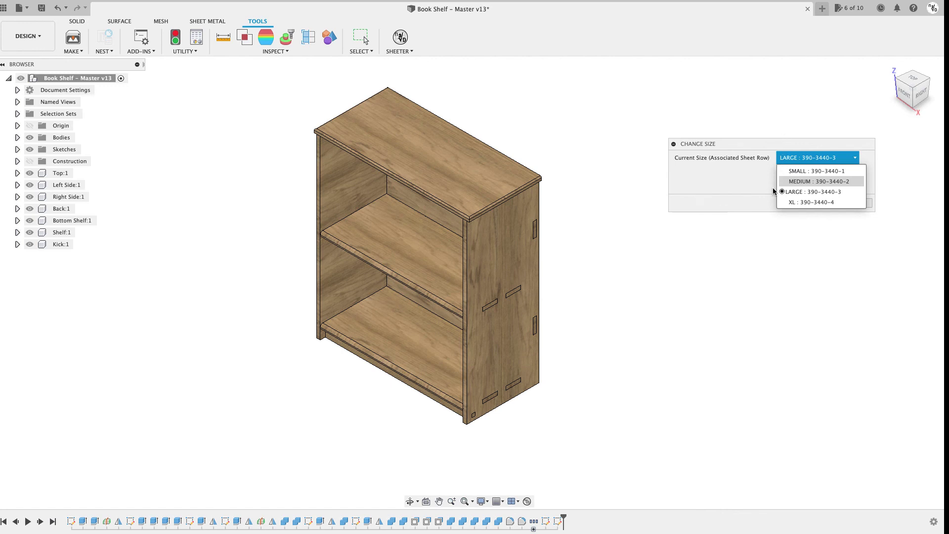
key(Return)
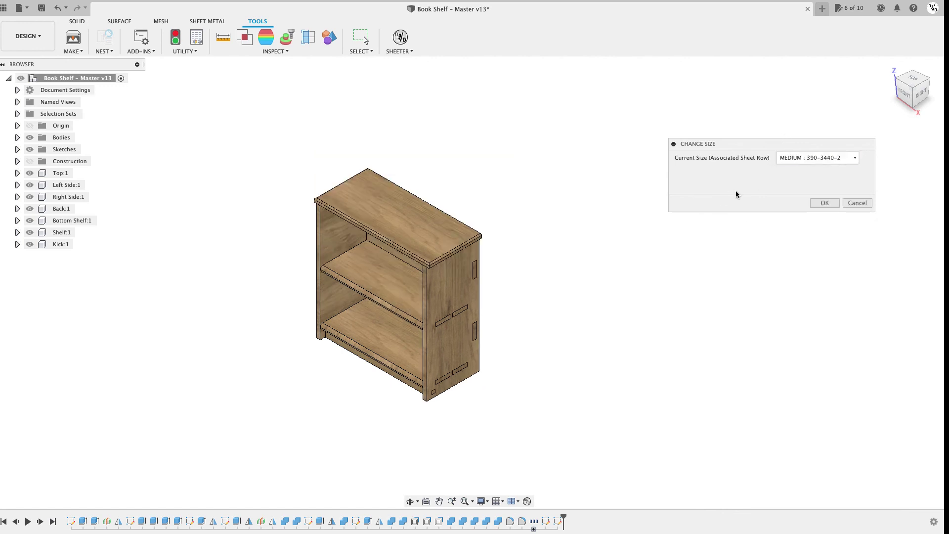
key(super+Tab)
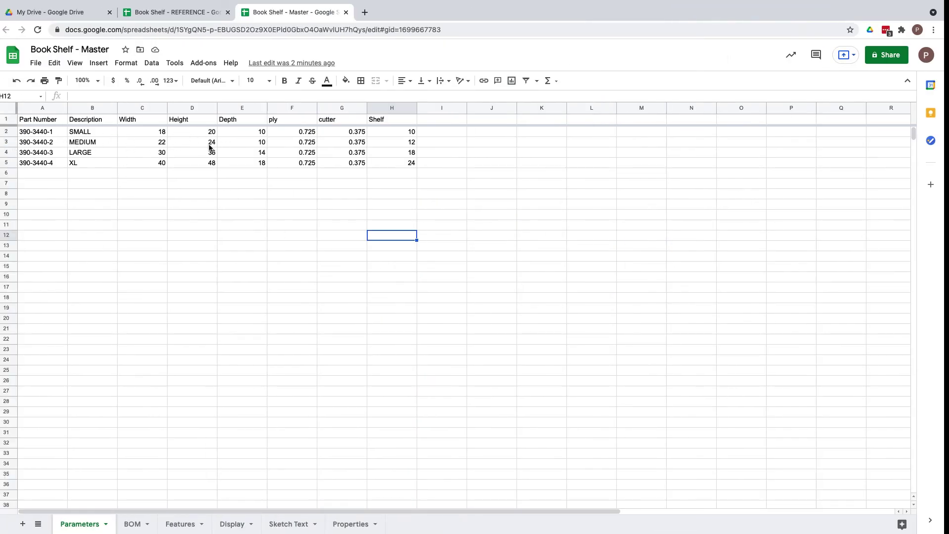
key(super+Tab)
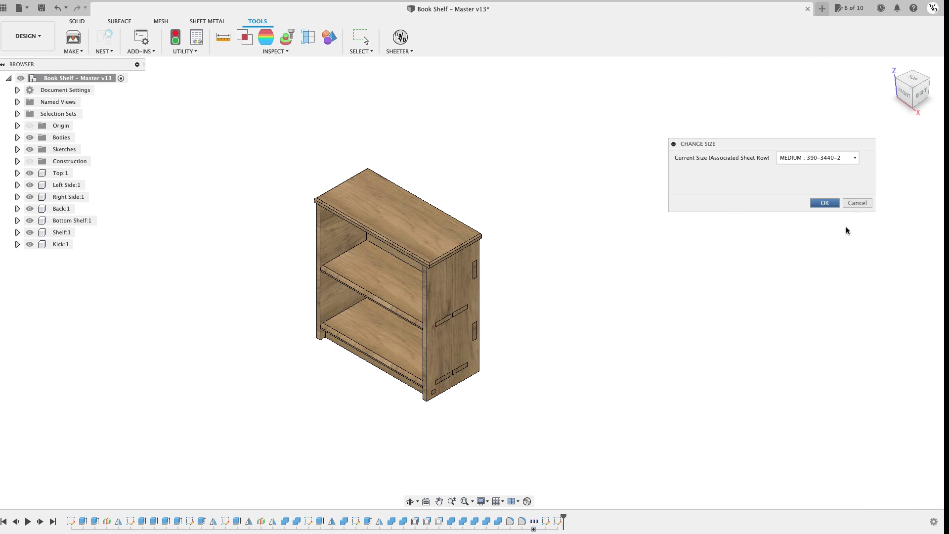
key(Return)
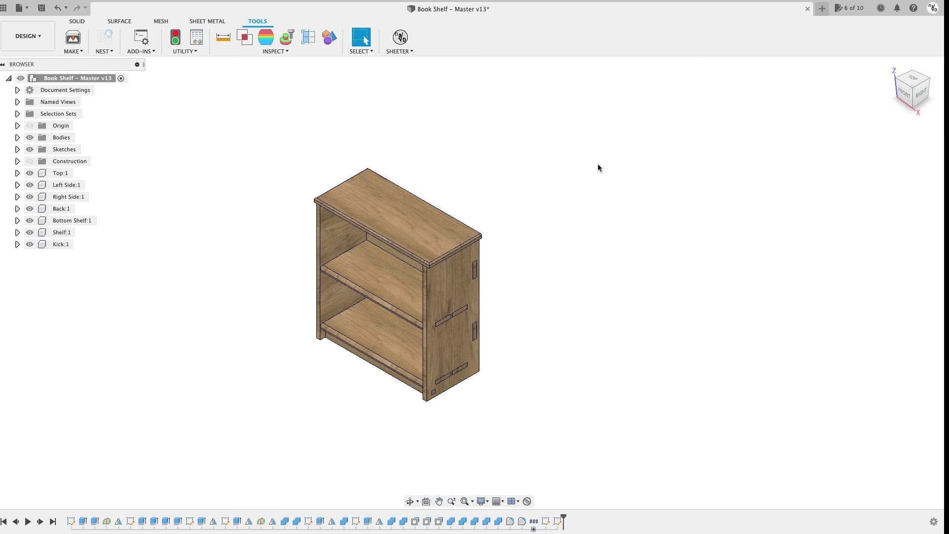
Check the design's parameters for the MEDIUM size and switch to the Chrome sheet to compare them with its row.
click(78, 21)
click(310, 37)
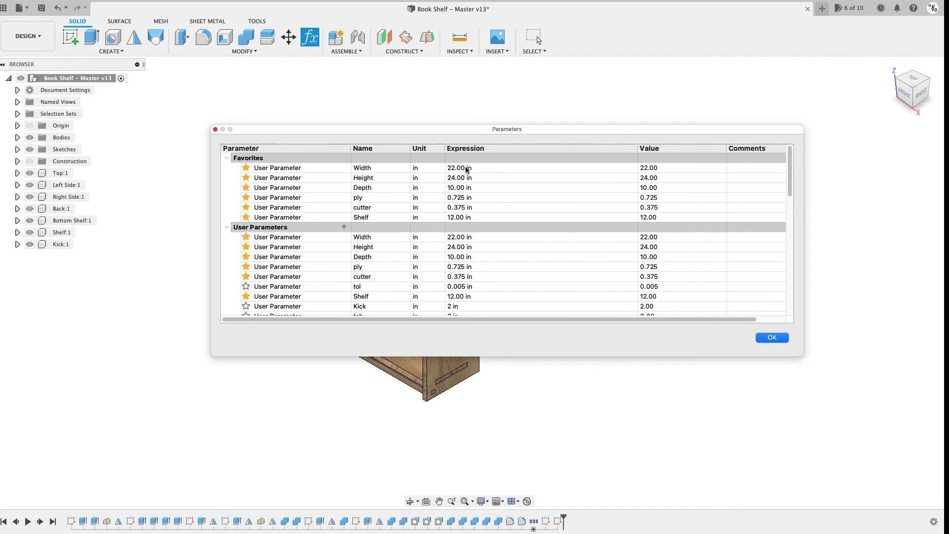
key(super+Tab)
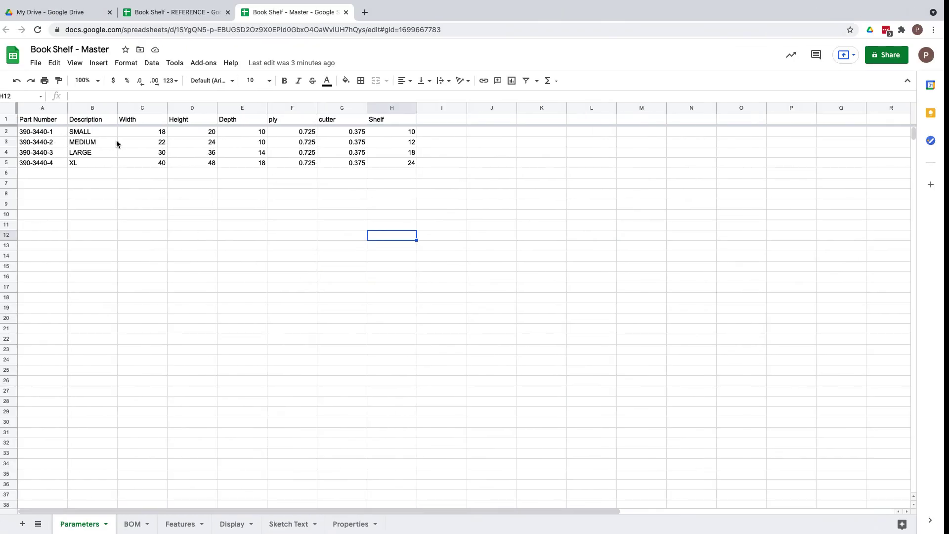